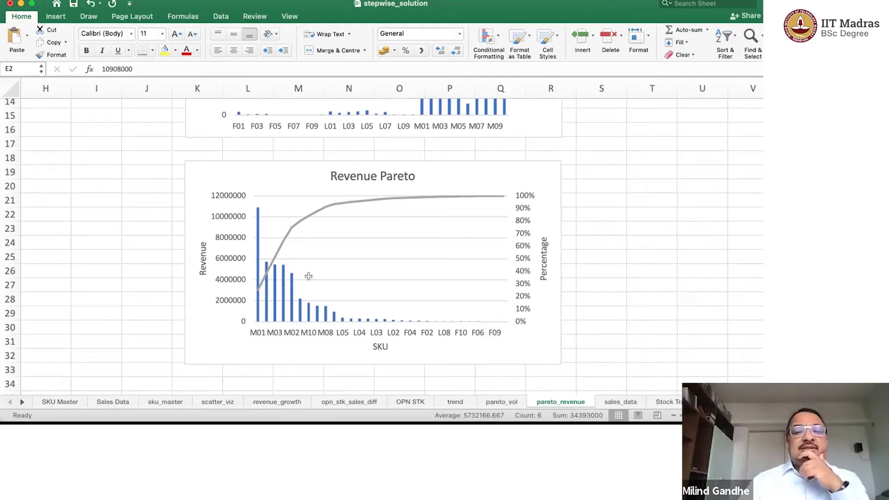
Open the scatter_viz sheet and examine its volume and revenue tables for FMCG, Lifestyle and Mobiles
{"action": "key", "text": "ctrl+Page_Up"}
{"action": "key", "text": "ctrl+Page_Up"}
{"action": "key", "text": "ctrl+Page_Up"}
{"action": "key", "text": "ctrl+Page_Up"}
{"action": "key", "text": "ctrl+Page_Up"}
{"action": "key", "text": "ctrl+Page_Up"}
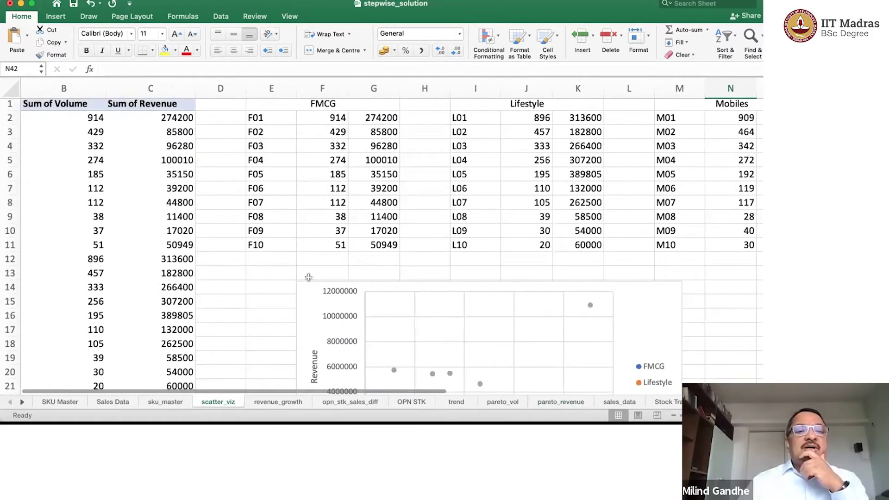
{"action": "scroll", "coordinate": [309, 277], "scroll_direction": "down", "scroll_amount": 1}
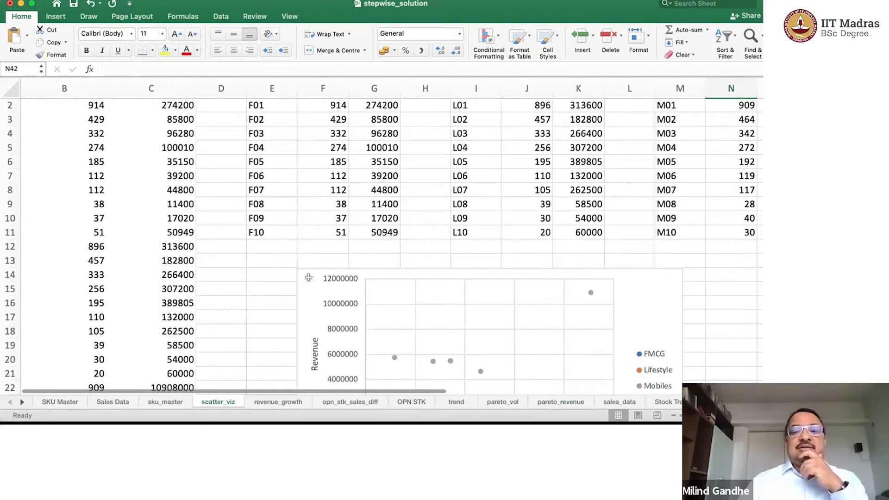
{"action": "scroll", "coordinate": [308, 277], "scroll_direction": "up", "scroll_amount": 1}
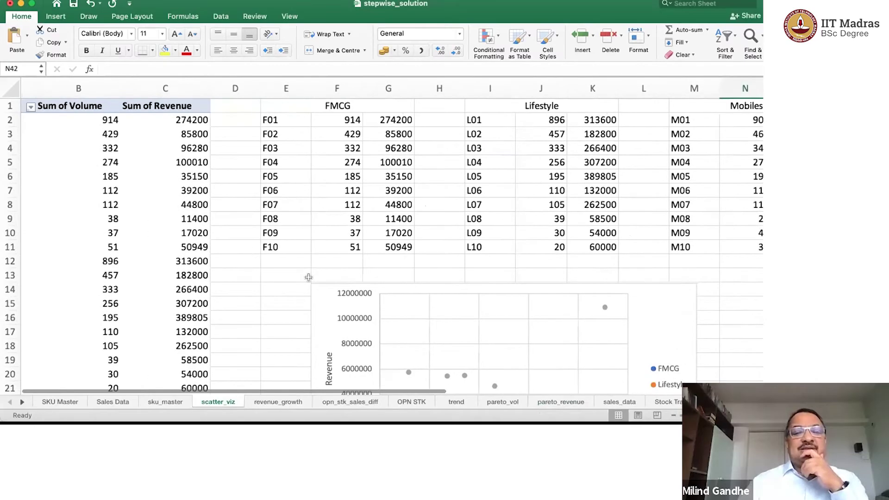
{"action": "scroll", "coordinate": [308, 276], "scroll_direction": "right", "scroll_amount": 1}
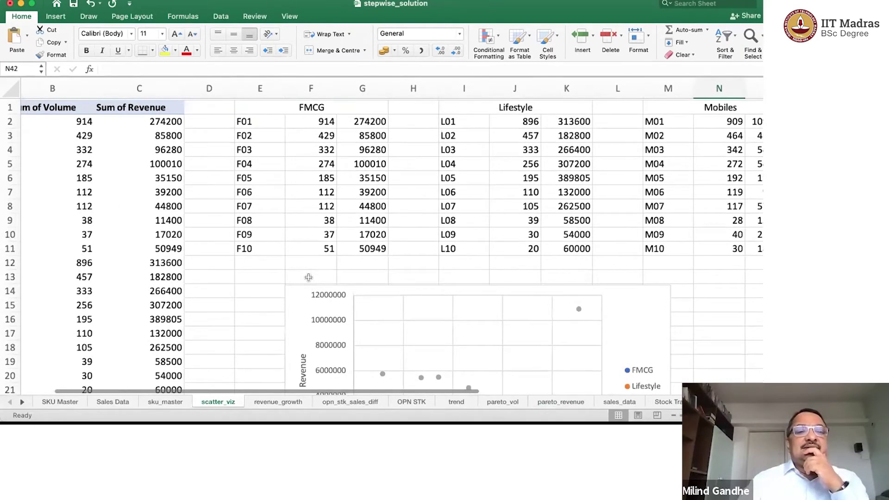
{"action": "scroll", "coordinate": [308, 277], "scroll_direction": "left", "scroll_amount": 3}
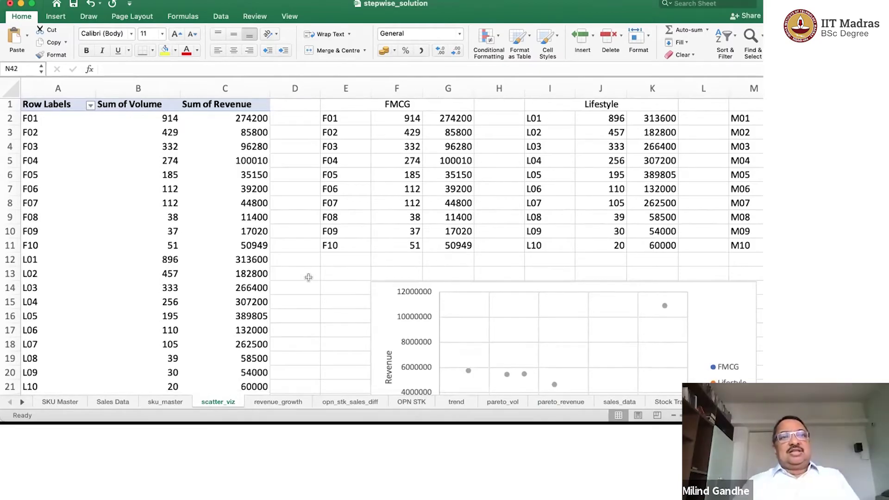
Examine the first revenue-versus-volumes scatter chart below the tables, comparing the FMCG, Lifestyle and Mobiles points
{"action": "scroll", "coordinate": [308, 277], "scroll_direction": "down", "scroll_amount": 1}
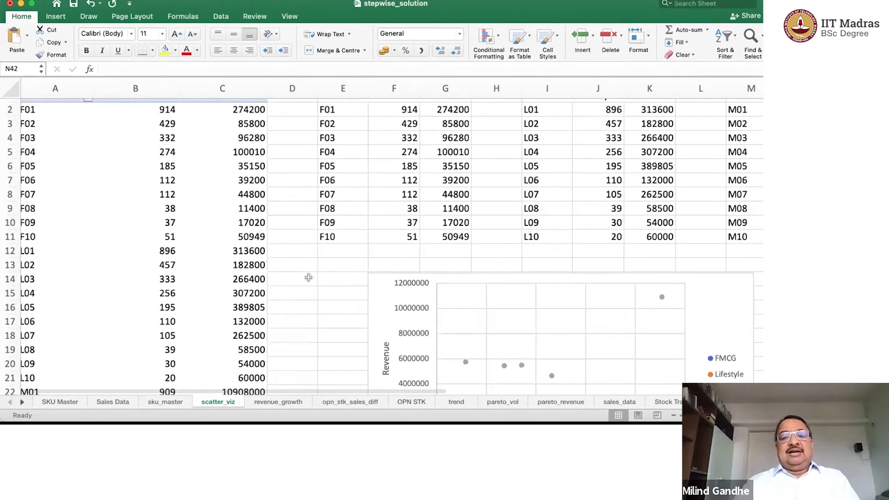
{"action": "scroll", "coordinate": [309, 277], "scroll_direction": "down", "scroll_amount": 1}
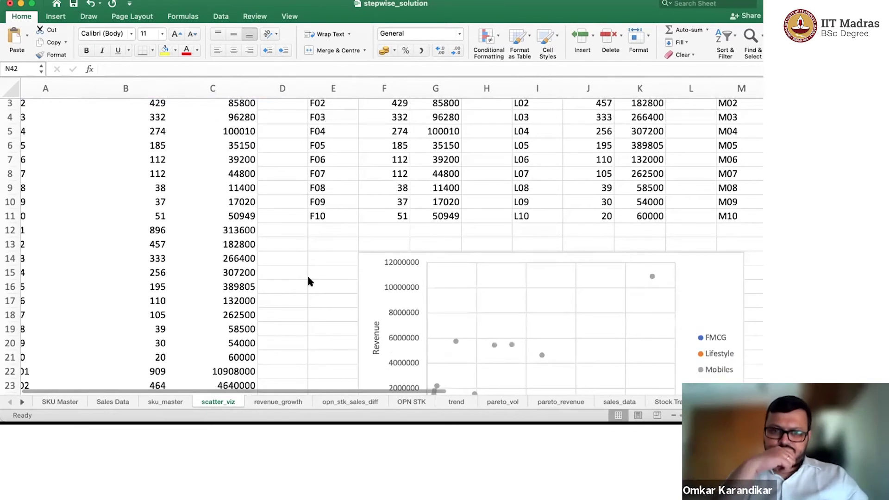
{"action": "scroll", "coordinate": [309, 278], "scroll_direction": "down", "scroll_amount": 6}
{"action": "scroll", "coordinate": [308, 278], "scroll_direction": "right", "scroll_amount": 2}
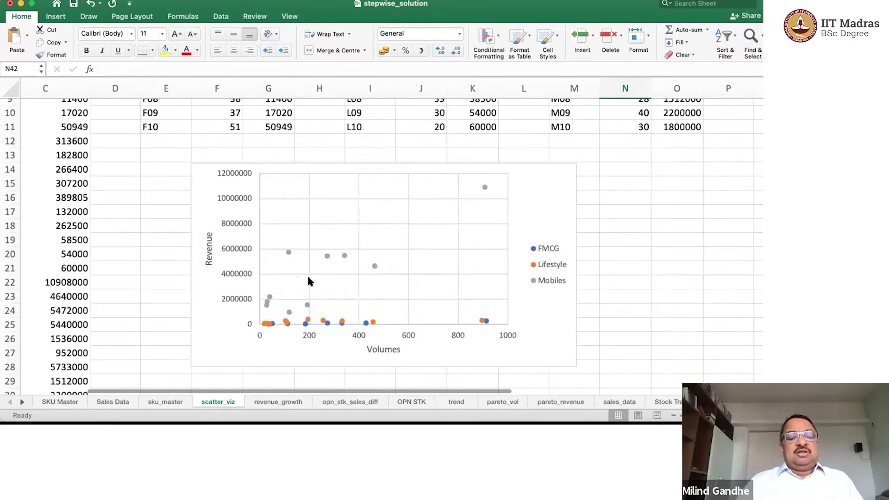
{"action": "scroll", "coordinate": [309, 280], "scroll_direction": "down", "scroll_amount": 1}
{"action": "scroll", "coordinate": [309, 281], "scroll_direction": "right", "scroll_amount": 1}
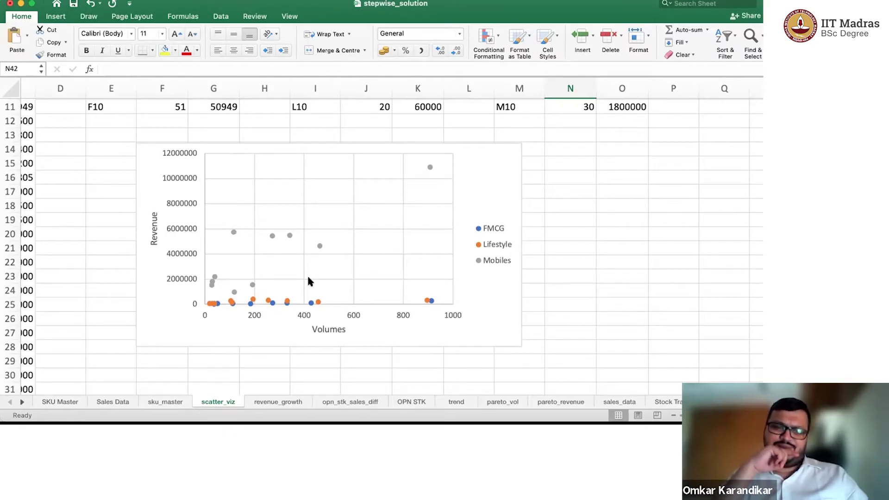
{"action": "scroll", "coordinate": [308, 281], "scroll_direction": "right", "scroll_amount": 2}
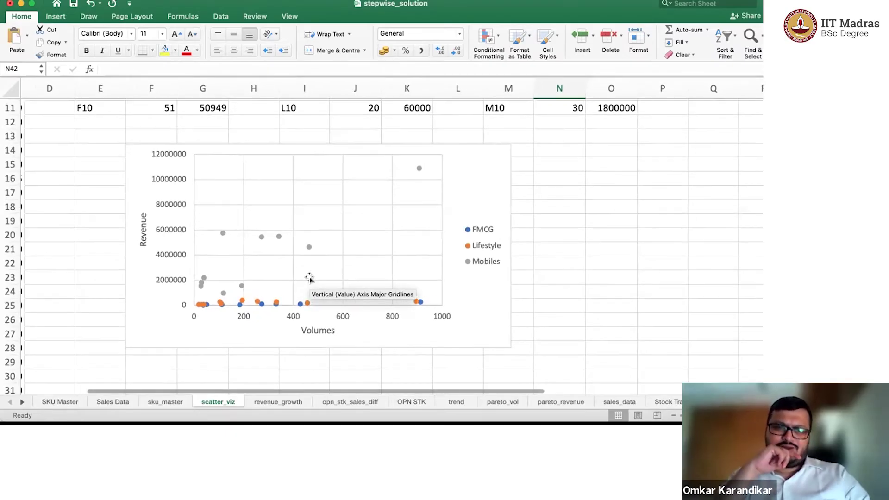
{"action": "scroll", "coordinate": [308, 278], "scroll_direction": "right", "scroll_amount": 3}
{"action": "scroll", "coordinate": [310, 278], "scroll_direction": "down", "scroll_amount": 1}
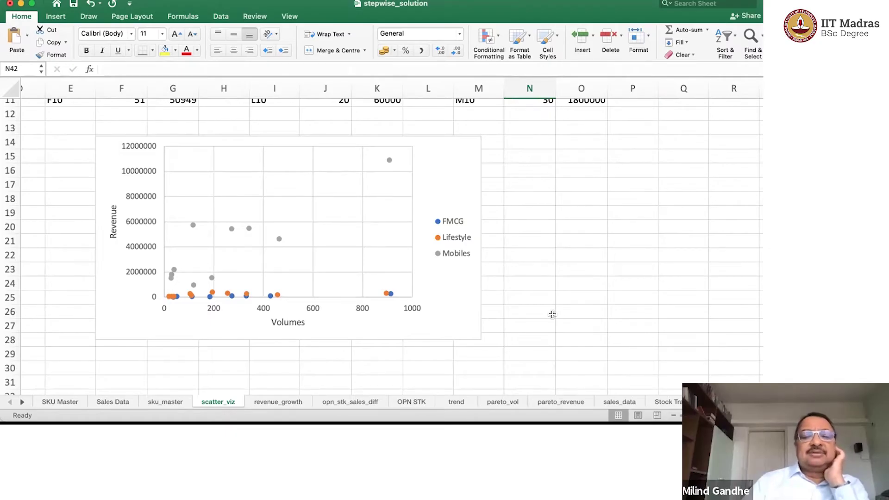
Draw a vertical straight line about 2.21" tall across the lower scatter chart's plot area at a volume of about 250
{"action": "scroll", "coordinate": [552, 315], "scroll_direction": "down", "scroll_amount": 10}
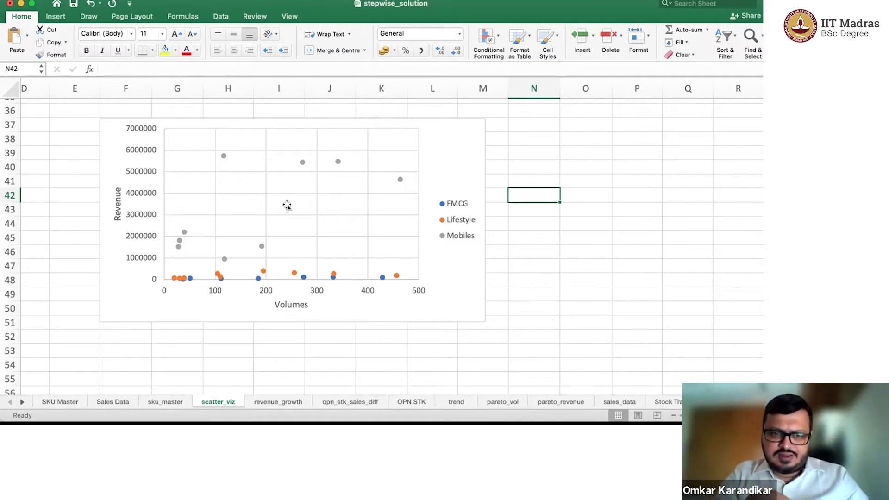
{"action": "scroll", "coordinate": [426, 215], "scroll_direction": "left", "scroll_amount": 3}
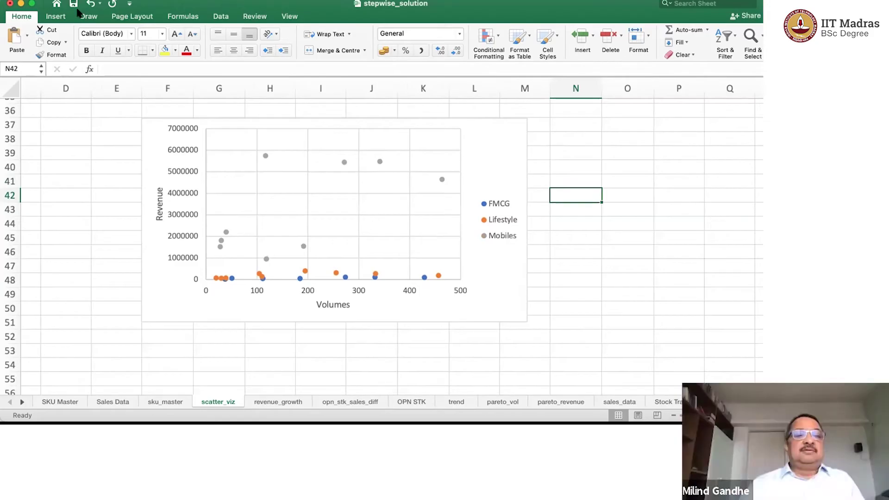
{"action": "left_click", "coordinate": [55, 16]}
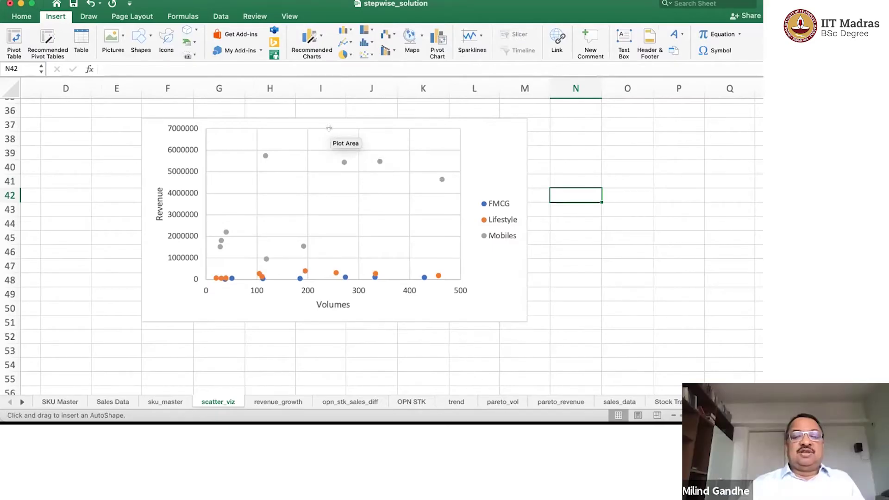
{"action": "left_click_drag", "start_coordinate": [330, 128], "coordinate": [331, 279]}
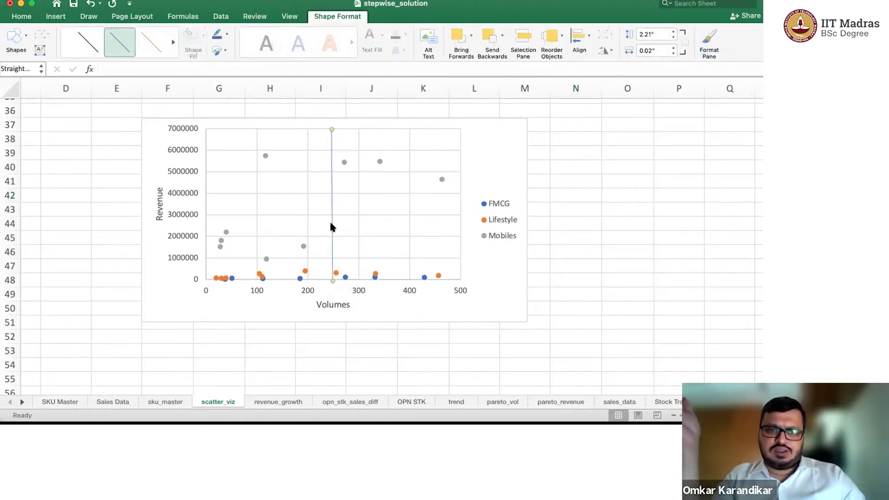
{"action": "right_click", "coordinate": [331, 223]}
{"action": "mouse_move", "coordinate": [365, 232]}
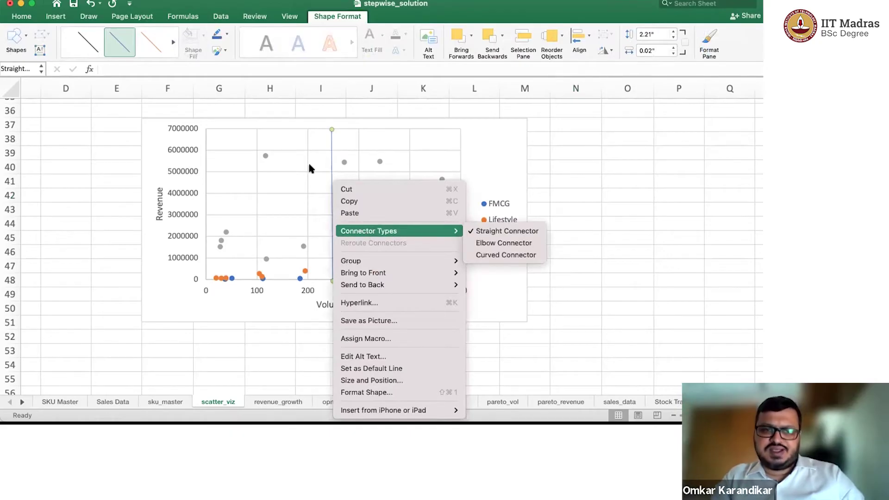
{"action": "left_click", "coordinate": [600, 152]}
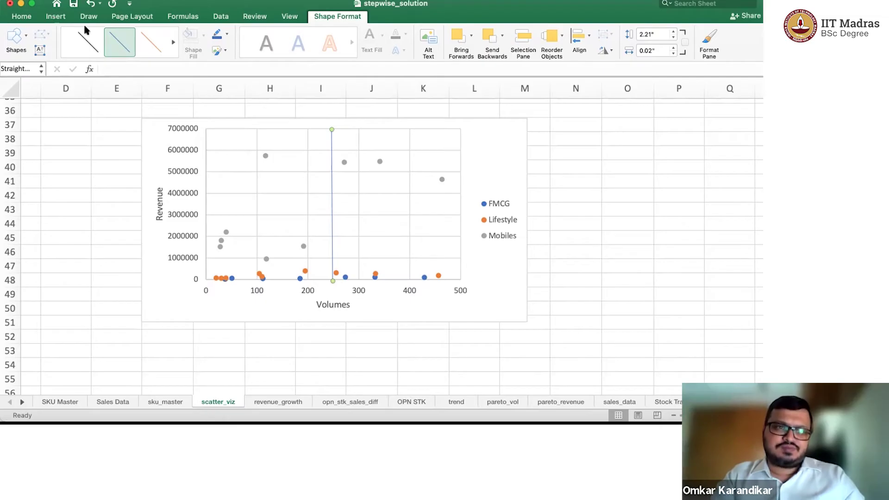
Draw a horizontal straight line about 3.71" wide across the lower scatter chart's plot area, midway between revenues 1000000 and 2000000
{"action": "left_click", "coordinate": [55, 16]}
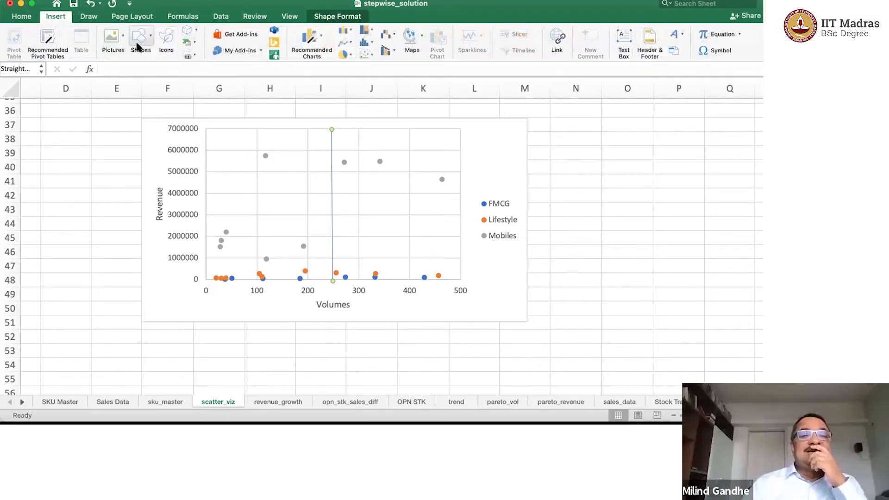
{"action": "left_click", "coordinate": [141, 45]}
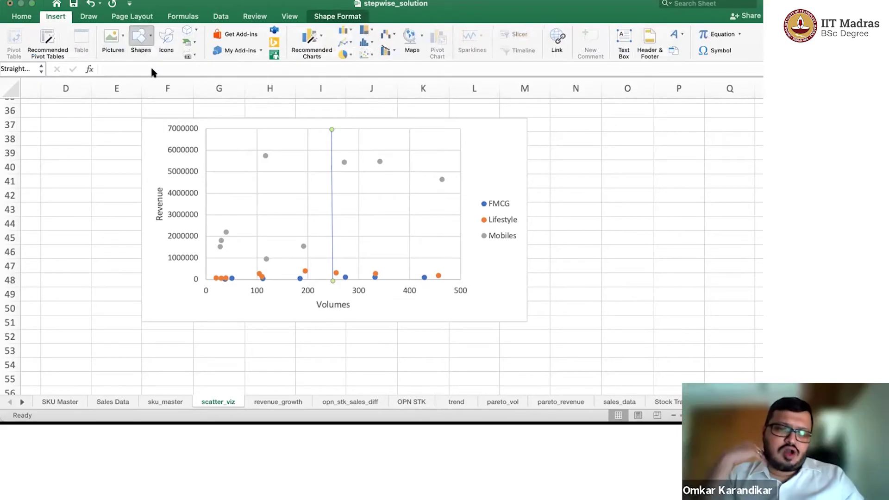
{"action": "left_click", "coordinate": [151, 66]}
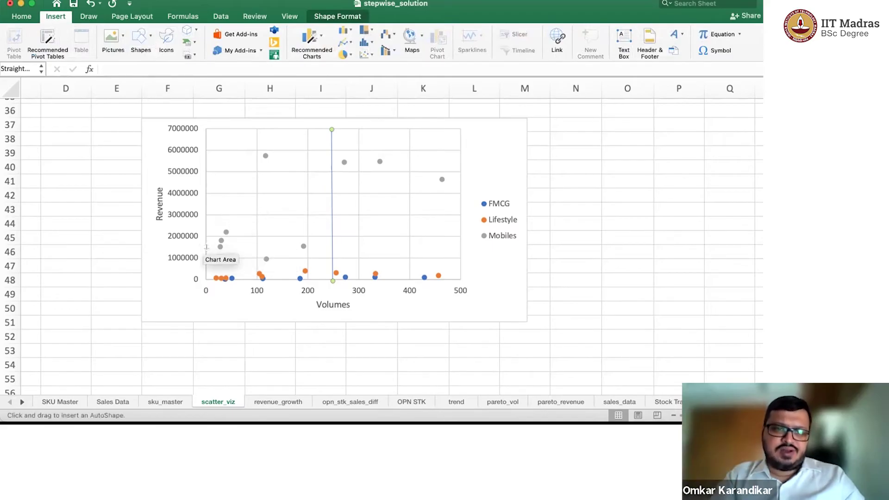
{"action": "left_click_drag", "start_coordinate": [206, 250], "coordinate": [460, 246]}
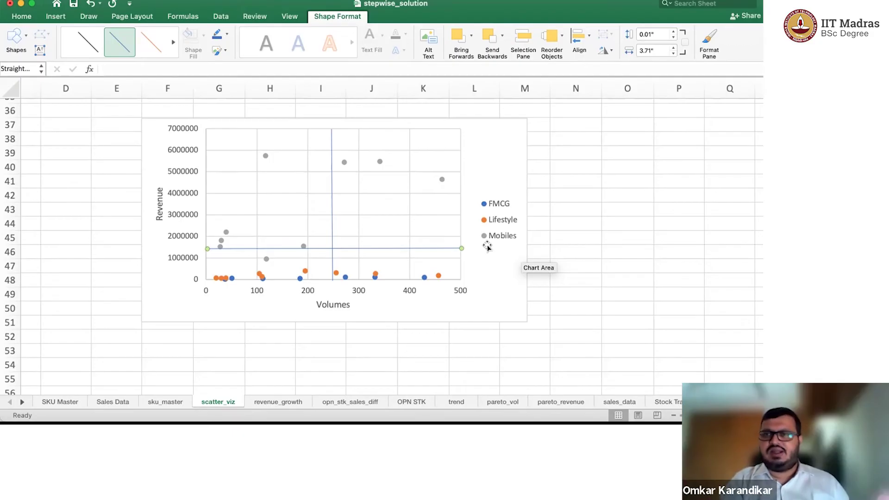
Add a text box reading "A" in the low-volume, high-revenue quadrant of the lower scatter chart
{"action": "left_click", "coordinate": [240, 175]}
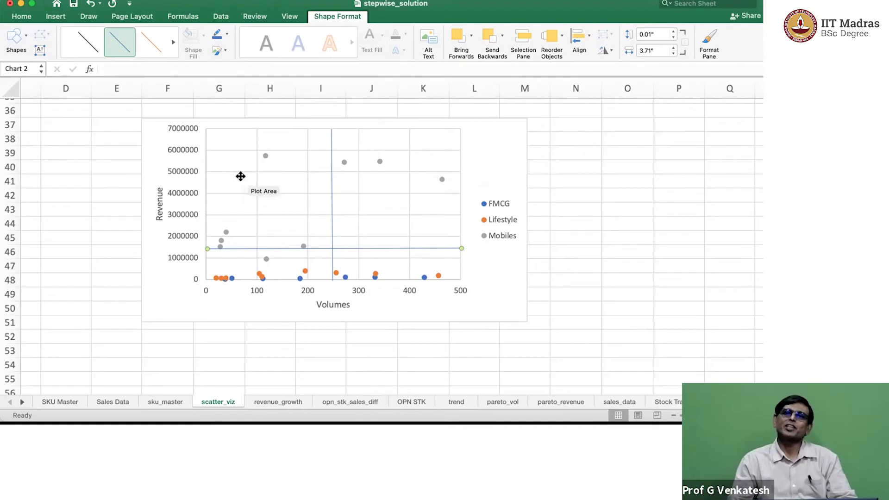
{"action": "left_click", "coordinate": [55, 16]}
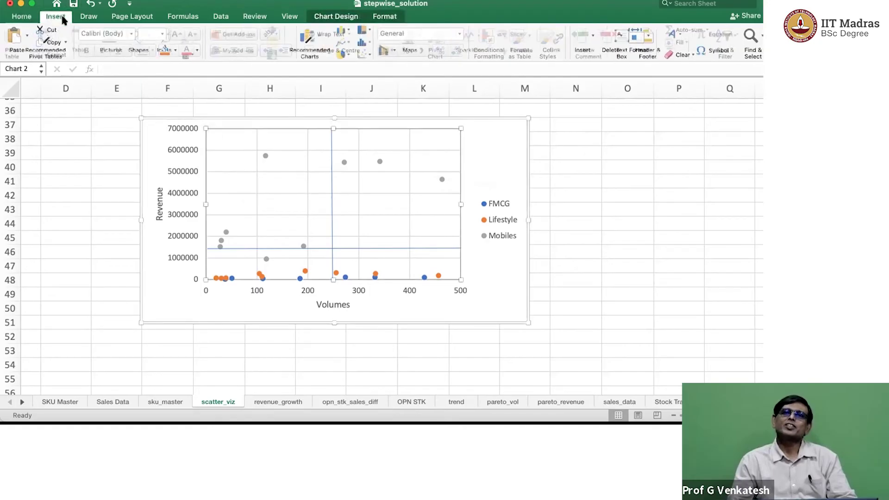
{"action": "left_click", "coordinate": [624, 41]}
{"action": "left_click", "coordinate": [234, 168]}
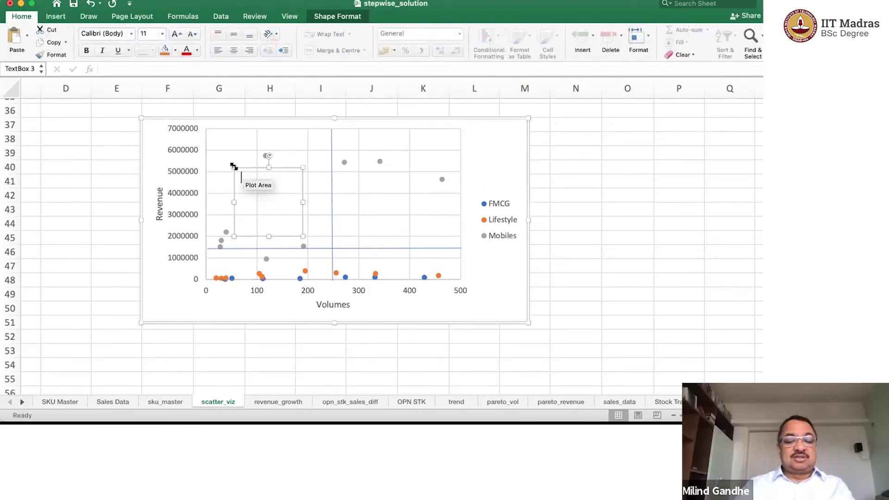
{"action": "type", "text": "A"}
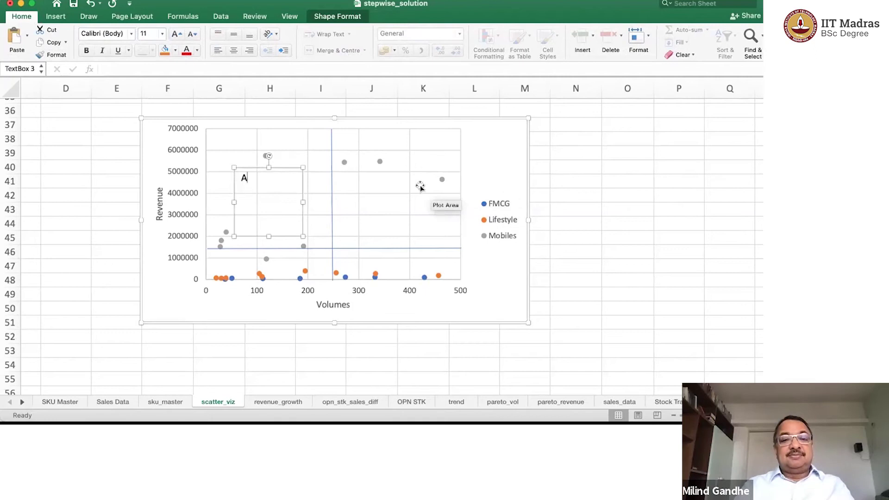
{"action": "left_click", "coordinate": [397, 177]}
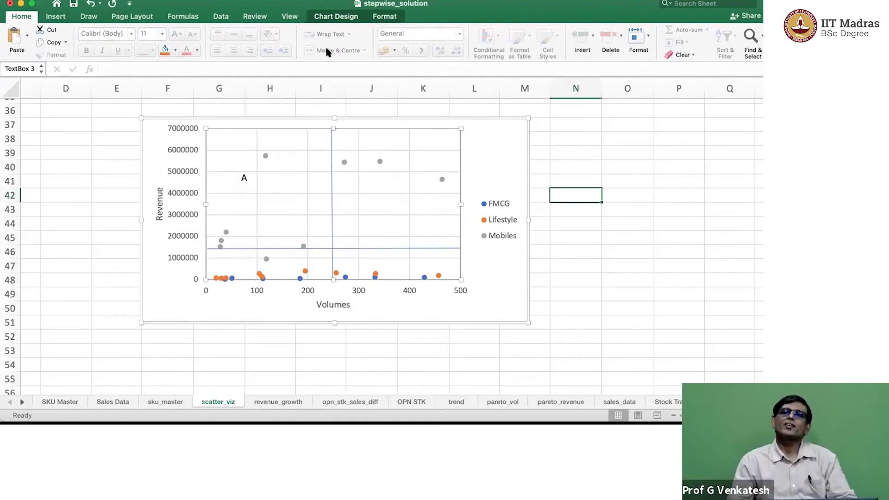
Add a text box reading "B" in the high-volume, high-revenue quadrant of the lower scatter chart
{"action": "left_click", "coordinate": [56, 16]}
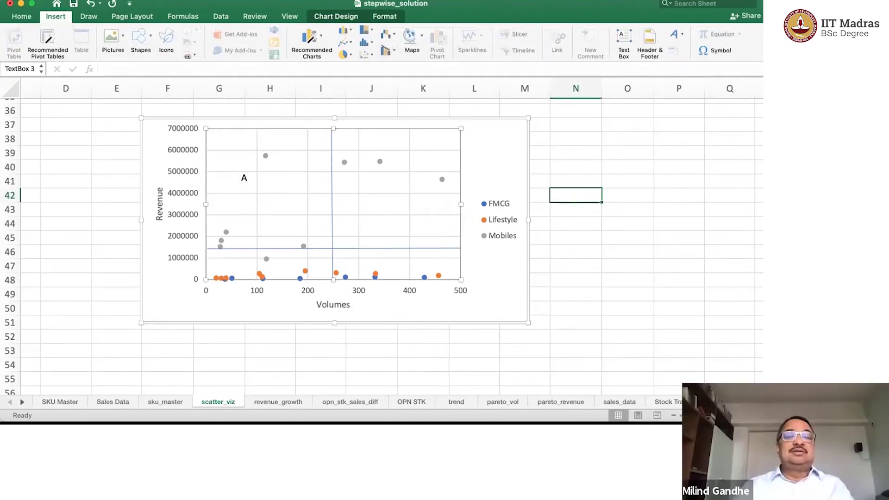
{"action": "left_click", "coordinate": [623, 41]}
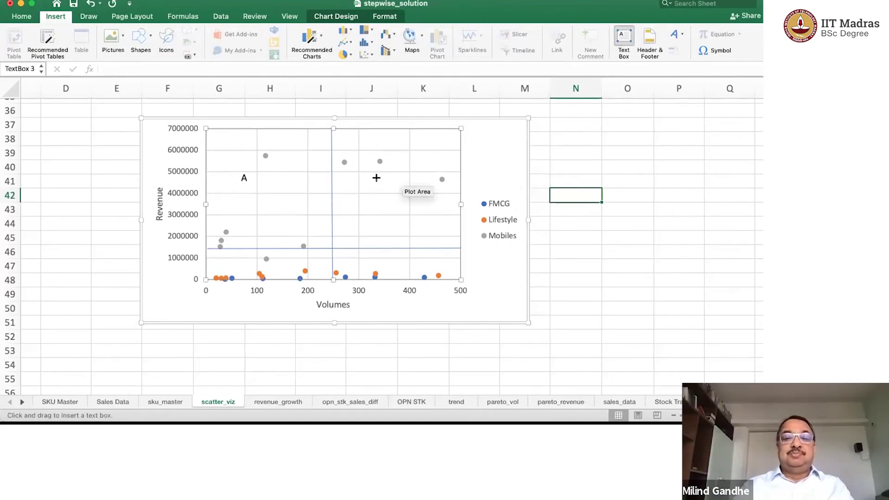
{"action": "left_click_drag", "start_coordinate": [376, 177], "coordinate": [446, 247]}
{"action": "type", "text": "B"}
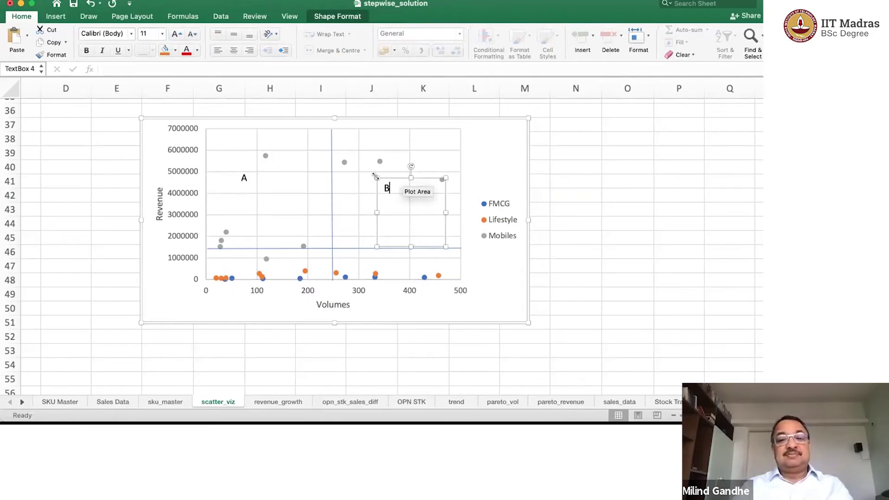
{"action": "left_click", "coordinate": [495, 275]}
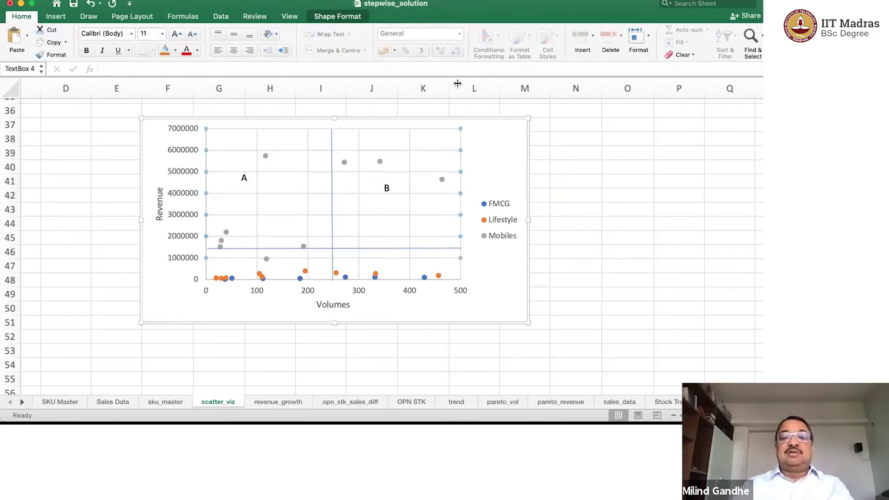
Add a text box reading "C" in the high-volume, low-revenue quadrant of the lower scatter chart
{"action": "left_click", "coordinate": [575, 194]}
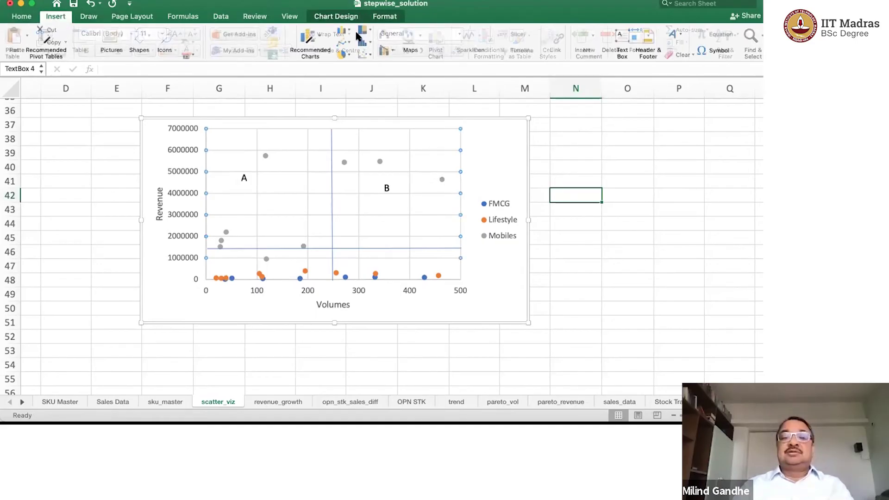
{"action": "left_click", "coordinate": [622, 40]}
{"action": "left_click", "coordinate": [402, 258]}
{"action": "type", "text": "C"}
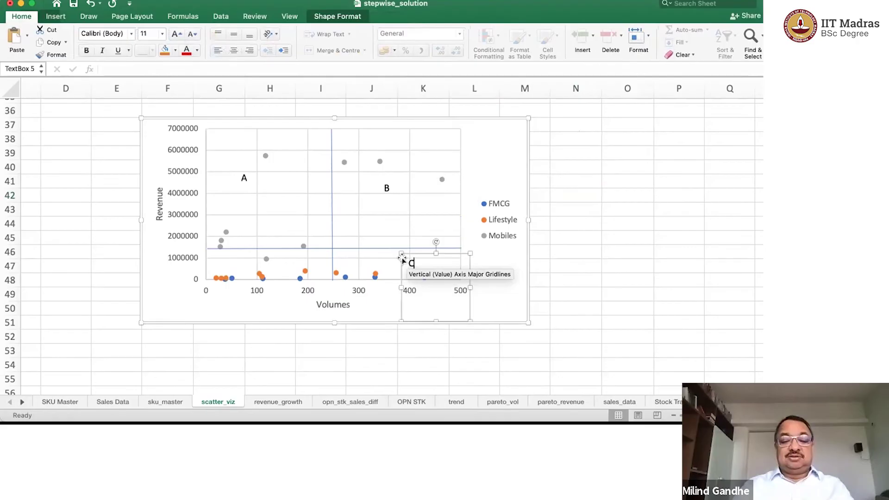
Add a text box reading "D" in the low-volume, low-revenue quadrant of the lower scatter chart
{"action": "left_click", "coordinate": [55, 17]}
{"action": "left_click", "coordinate": [624, 41]}
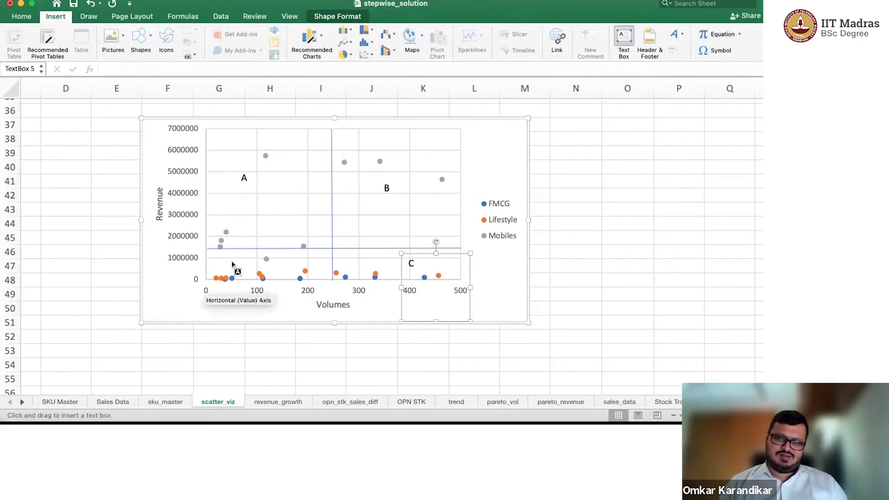
{"action": "left_click", "coordinate": [246, 253]}
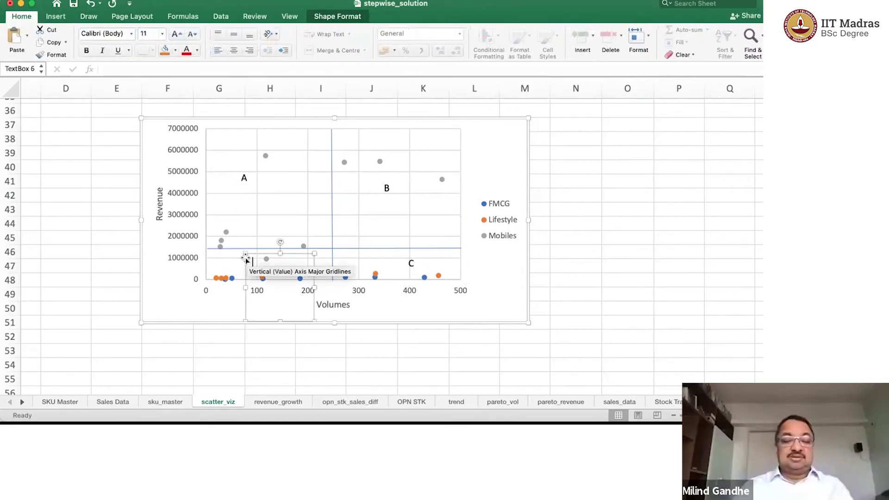
{"action": "type", "text": "D"}
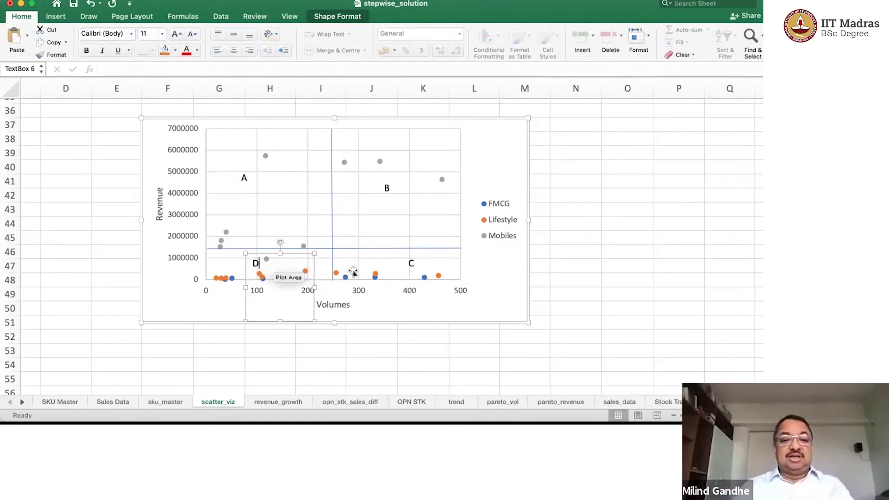
Reposition the quadrant labels in the lower scatter chart so C lines up under B and A lines up above D
{"action": "left_click", "coordinate": [570, 290]}
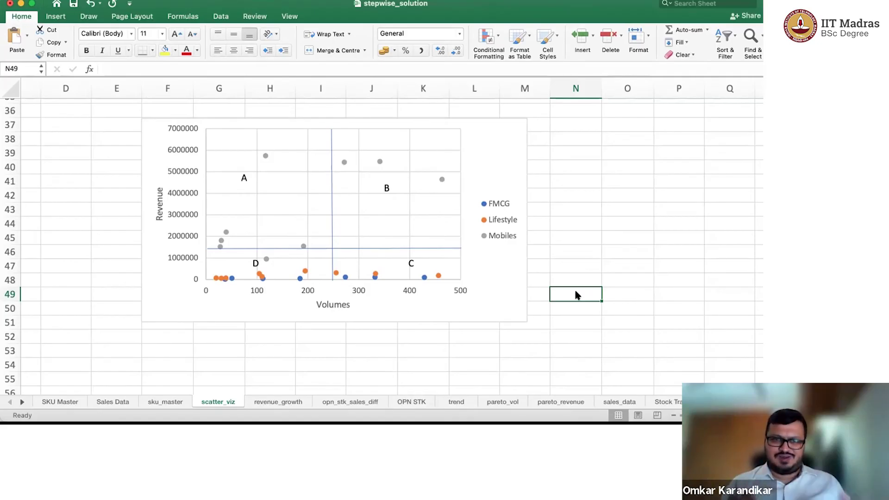
{"action": "left_click", "coordinate": [411, 264]}
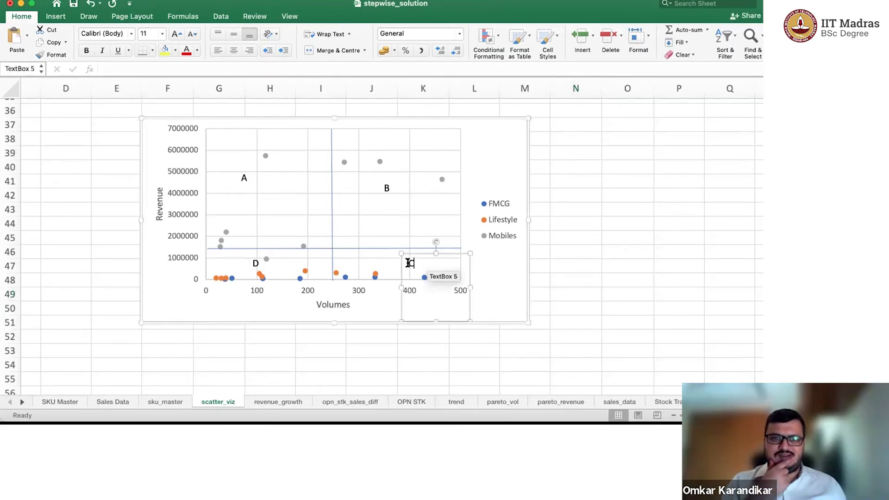
{"action": "left_click_drag", "start_coordinate": [411, 254], "coordinate": [393, 253]}
{"action": "mouse_move", "coordinate": [241, 176]}
{"action": "left_mouse_down"}
{"action": "mouse_move", "coordinate": [264, 178]}
{"action": "mouse_move", "coordinate": [254, 179]}
{"action": "left_mouse_up"}
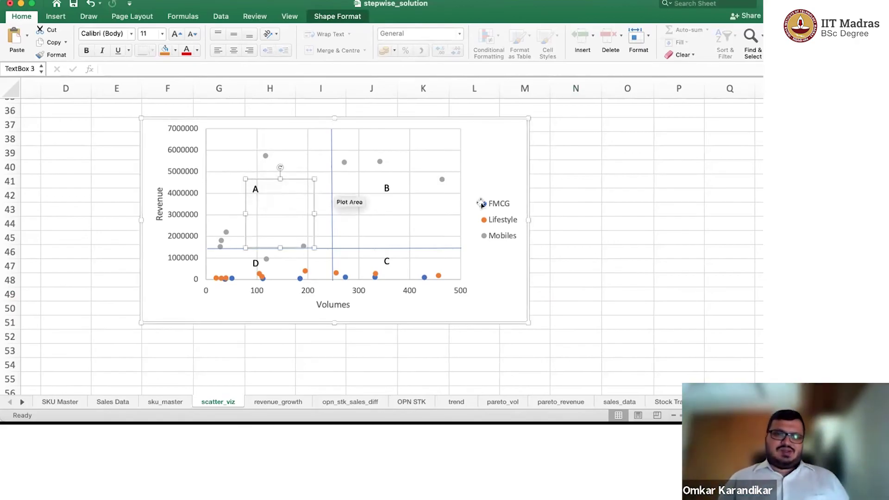
{"action": "left_click", "coordinate": [564, 205]}
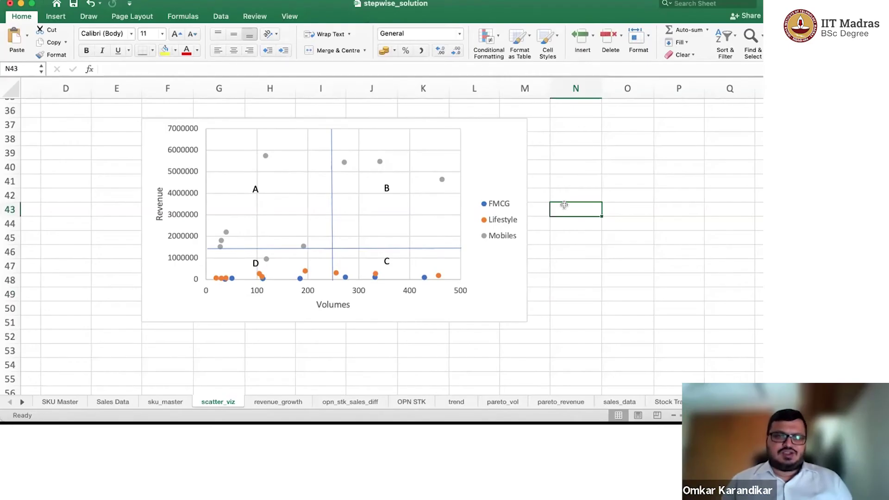
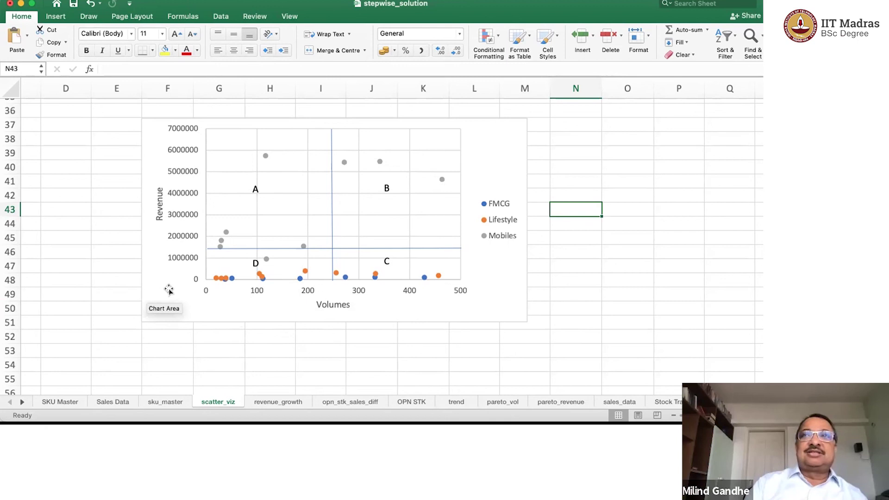
{"action": "right_click", "coordinate": [177, 194]}
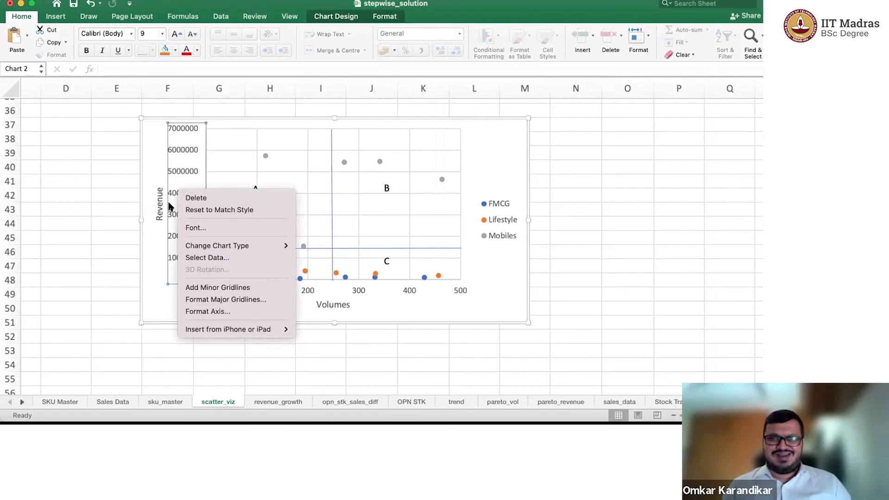
{"action": "left_click", "coordinate": [211, 309]}
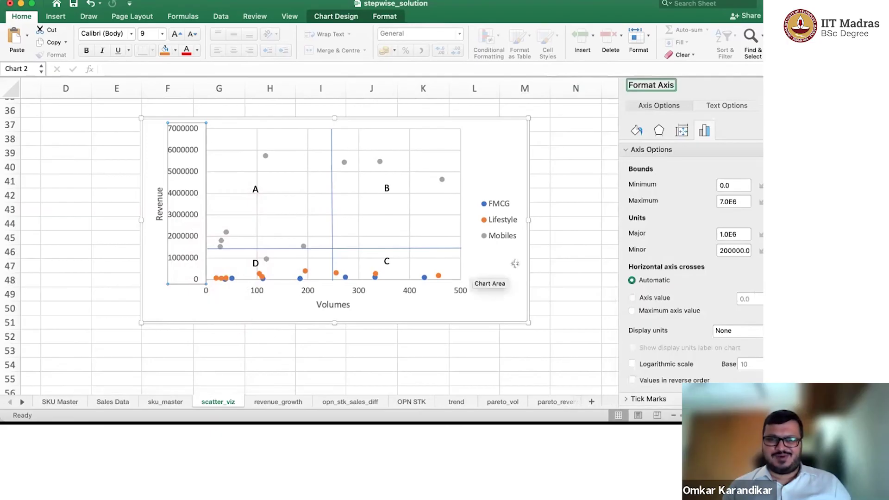
{"action": "left_click_drag", "start_coordinate": [712, 88], "coordinate": [691, 76]}
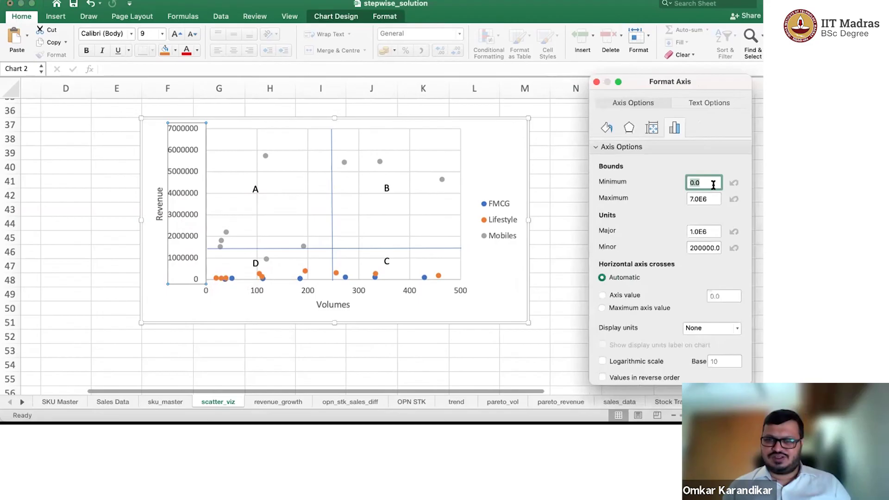
{"action": "left_click", "coordinate": [184, 125]}
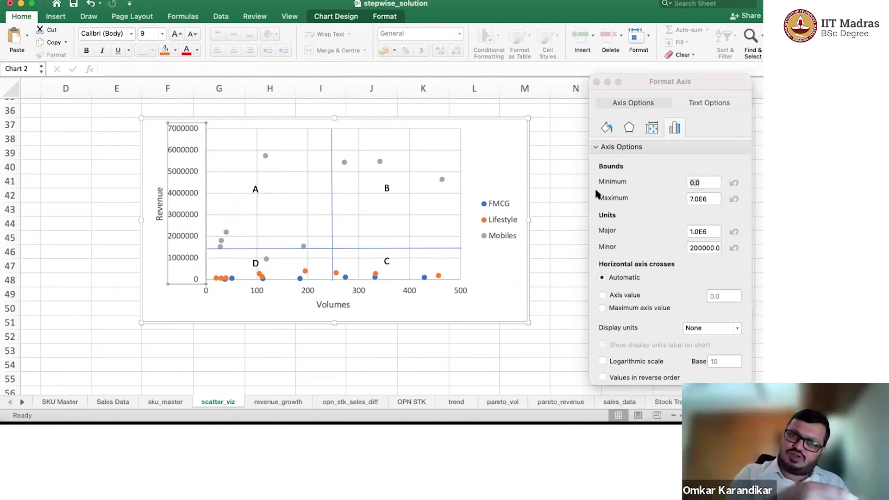
{"action": "left_click", "coordinate": [560, 184]}
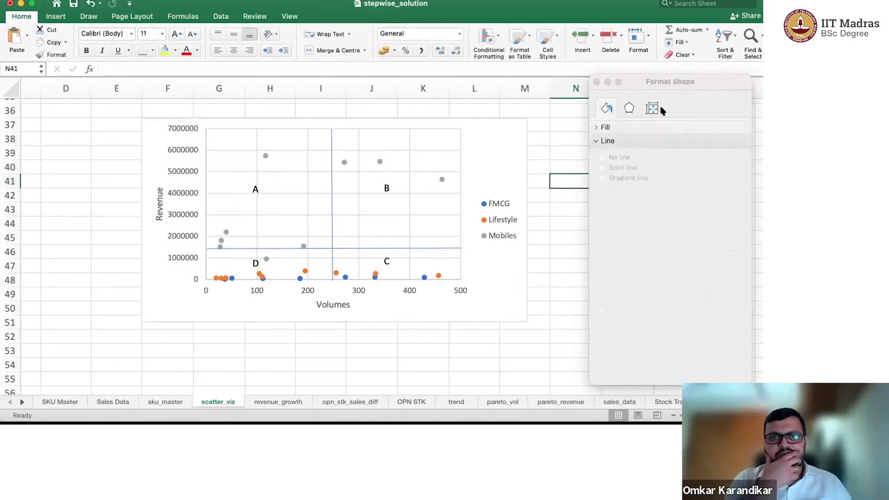
{"action": "left_click", "coordinate": [596, 82]}
Format the FMCG revenue values in G2:G11 as Currency with no decimal places
{"action": "scroll", "coordinate": [721, 227], "scroll_direction": "up", "scroll_amount": 10}
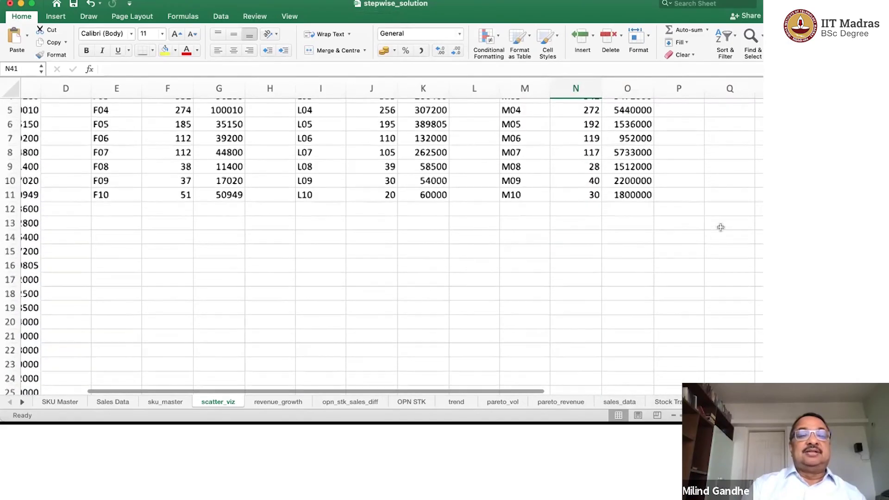
{"action": "scroll", "coordinate": [602, 185], "scroll_direction": "up", "scroll_amount": 2}
{"action": "left_click", "coordinate": [228, 115]}
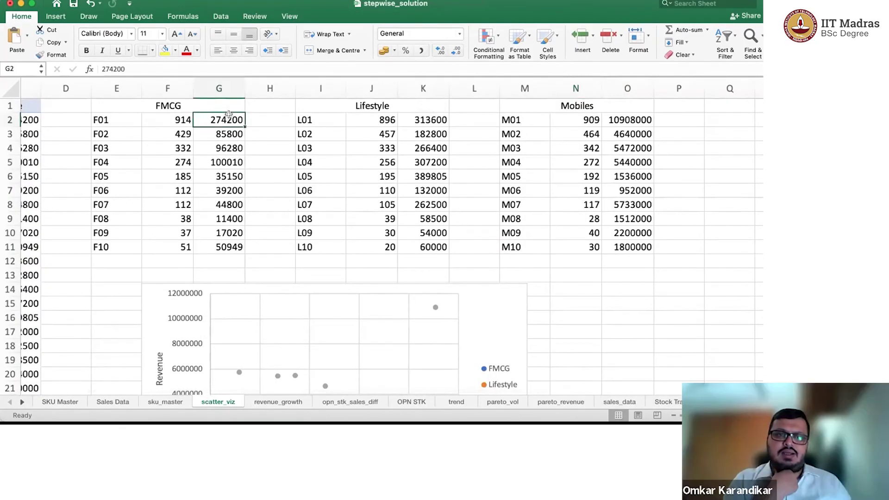
{"action": "left_click", "coordinate": [234, 246], "text": "shift"}
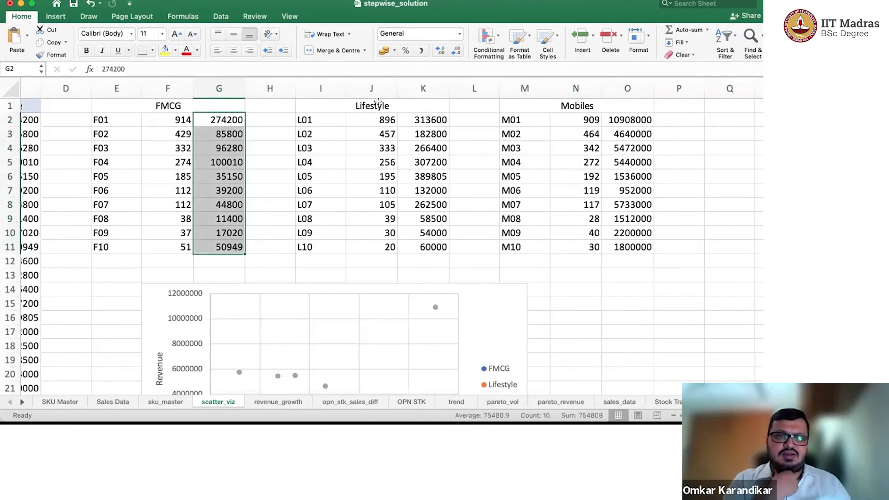
{"action": "left_click", "coordinate": [458, 35]}
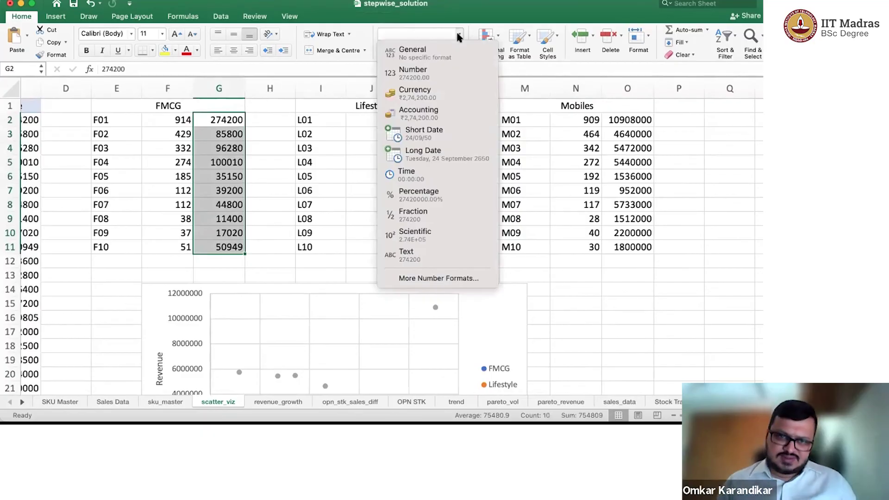
{"action": "left_click", "coordinate": [430, 99]}
{"action": "scroll", "coordinate": [287, 79], "scroll_direction": "left", "scroll_amount": 2}
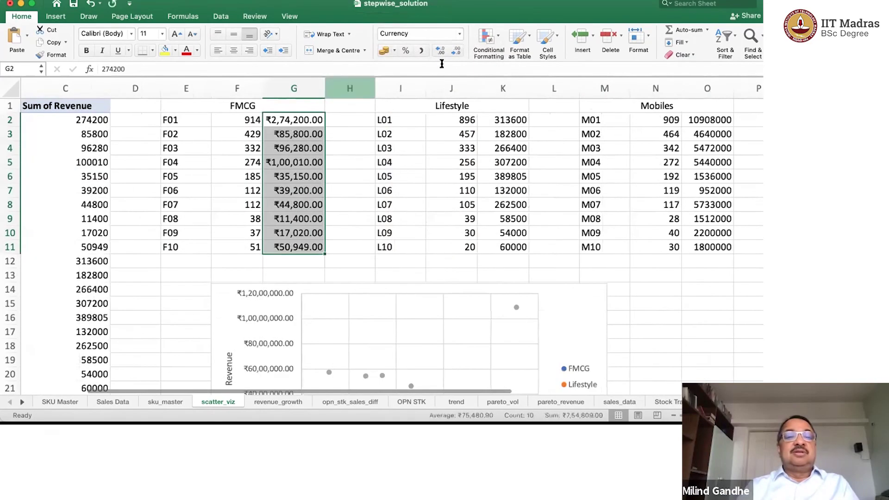
{"action": "left_click", "coordinate": [456, 52]}
{"action": "left_click", "coordinate": [456, 52]}
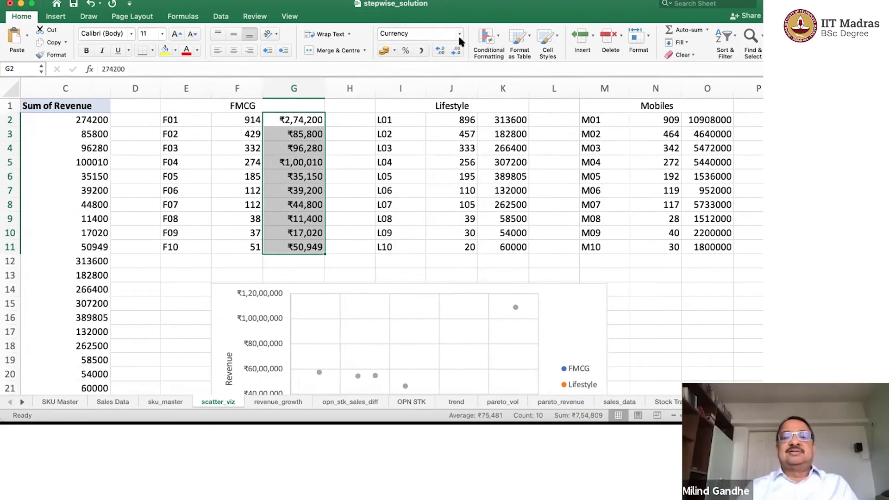
Copy the FMCG revenue formatting onto the Lifestyle revenue values in K2:K11
{"action": "left_click", "coordinate": [46, 56]}
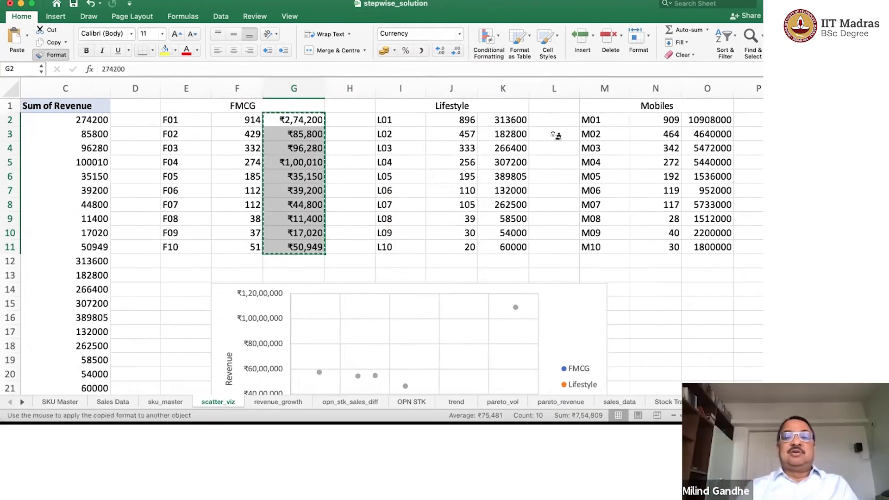
{"action": "left_click", "coordinate": [521, 121]}
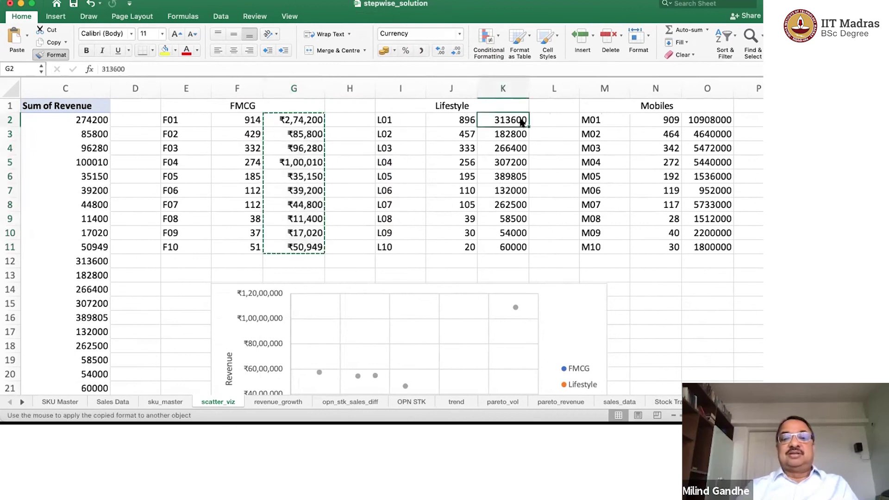
{"action": "left_click_drag", "start_coordinate": [522, 121], "coordinate": [509, 247]}
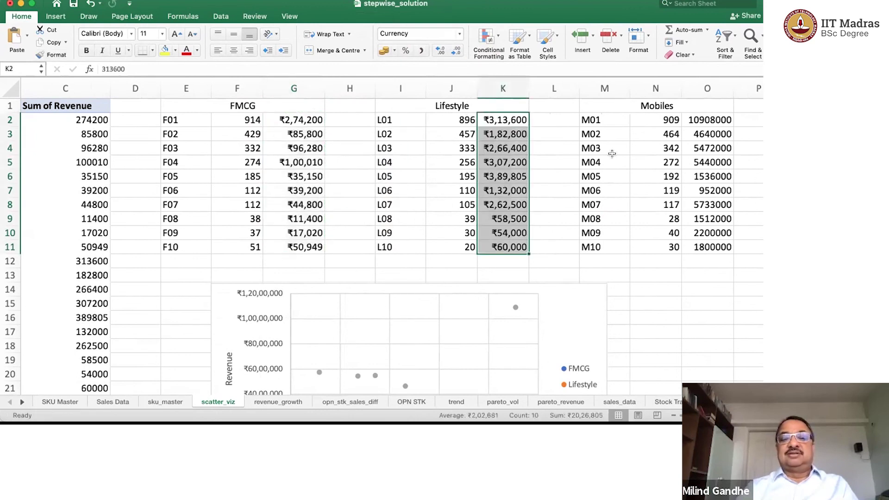
Copy the Lifestyle revenue formatting onto the Mobiles revenue values in O2:O11 and widen column O slightly
{"action": "scroll", "coordinate": [612, 153], "scroll_direction": "right", "scroll_amount": 2}
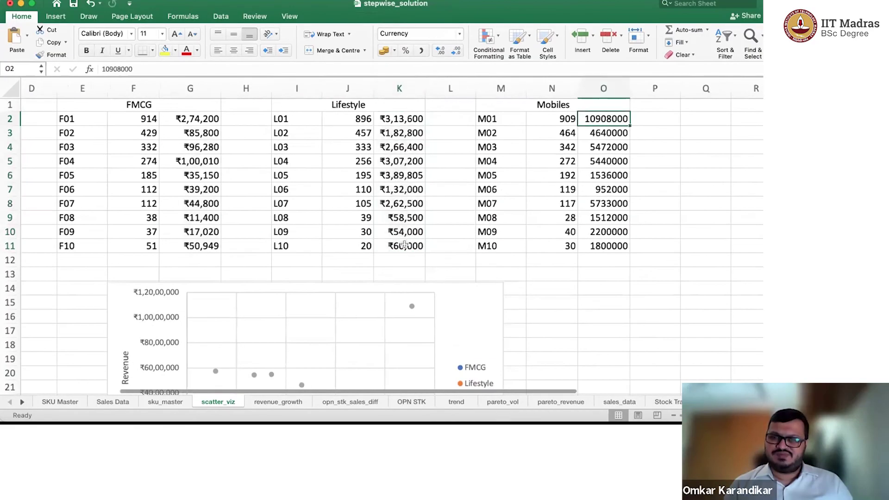
{"action": "left_click", "coordinate": [52, 54]}
{"action": "left_click_drag", "start_coordinate": [606, 118], "coordinate": [607, 244]}
{"action": "left_click_drag", "start_coordinate": [630, 87], "coordinate": [640, 87]}
Examine the revenue axis labels on the upper and lower scatter charts
{"action": "scroll", "coordinate": [509, 255], "scroll_direction": "down", "scroll_amount": 1}
{"action": "scroll", "coordinate": [510, 254], "scroll_direction": "down", "scroll_amount": 5}
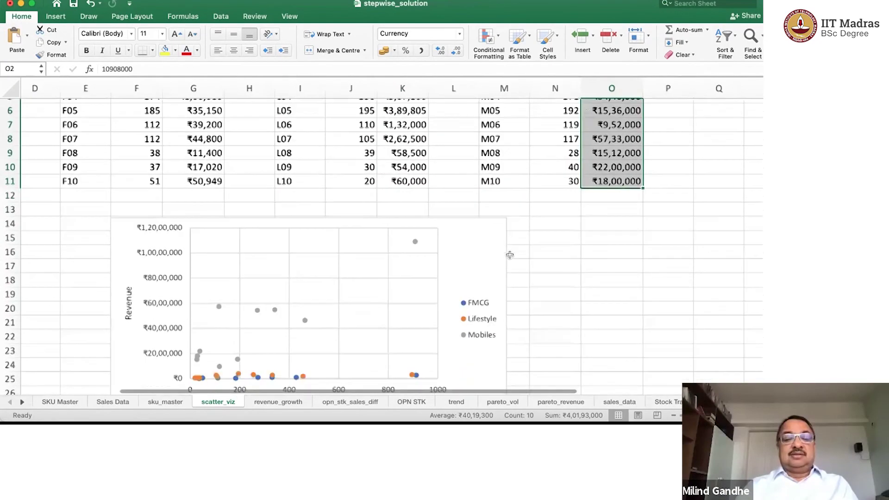
{"action": "scroll", "coordinate": [277, 261], "scroll_direction": "up", "scroll_amount": 2}
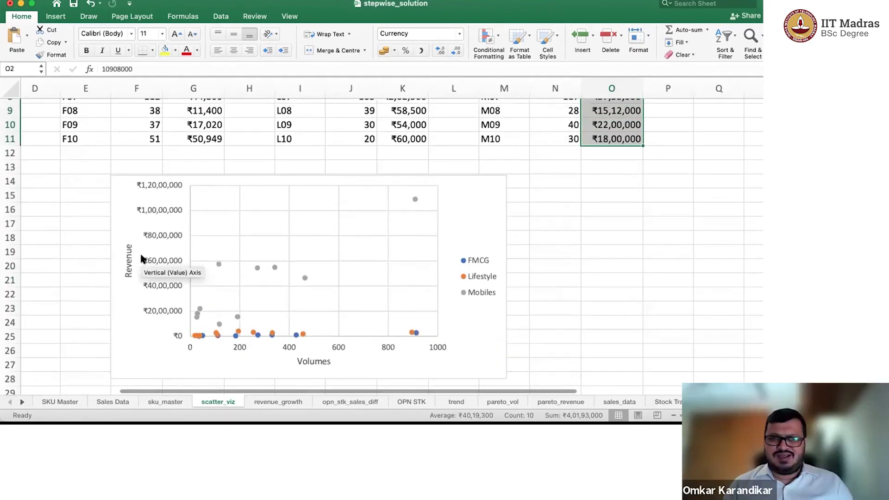
{"action": "scroll", "coordinate": [141, 259], "scroll_direction": "down", "scroll_amount": 6}
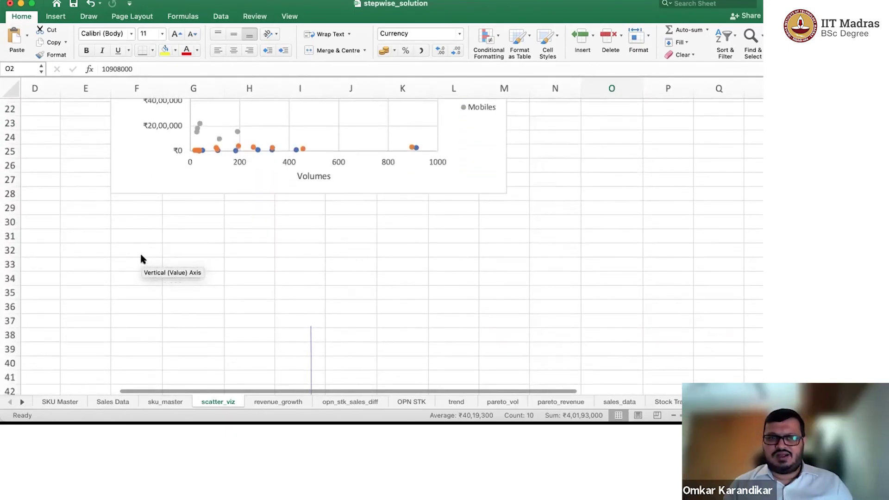
{"action": "scroll", "coordinate": [141, 259], "scroll_direction": "up", "scroll_amount": 3}
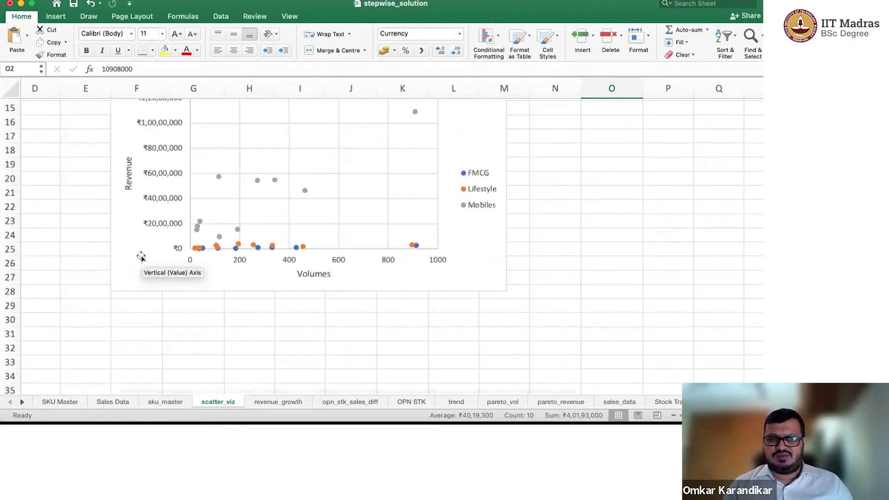
{"action": "scroll", "coordinate": [141, 258], "scroll_direction": "down", "scroll_amount": 7}
{"action": "scroll", "coordinate": [142, 259], "scroll_direction": "down", "scroll_amount": 2}
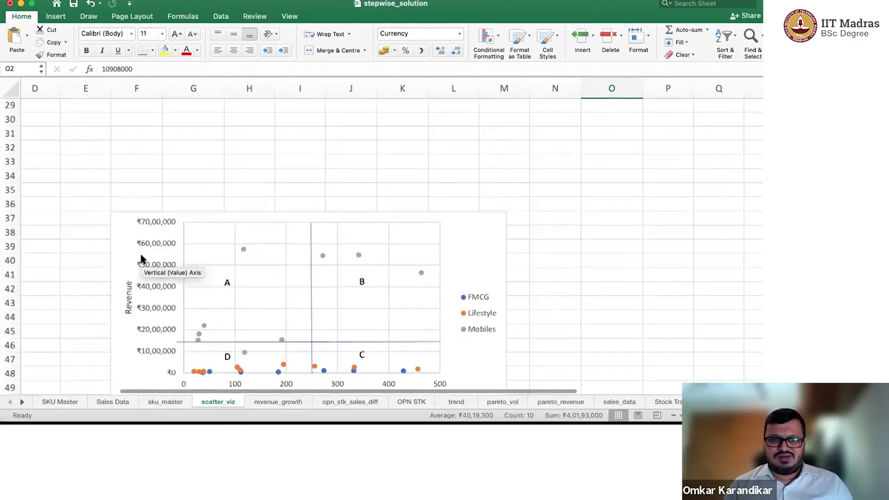